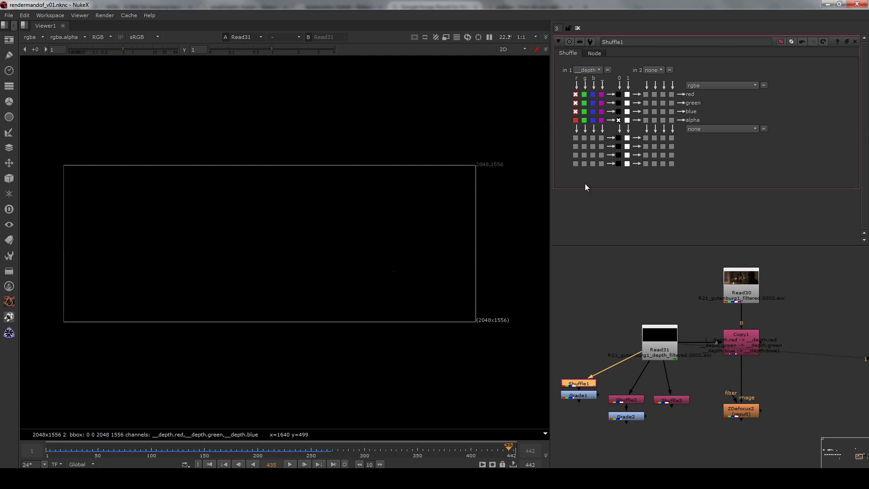
- Route Shuffle1's green and blue outputs from g, then back to r, and view Shuffle1
click(584, 103)
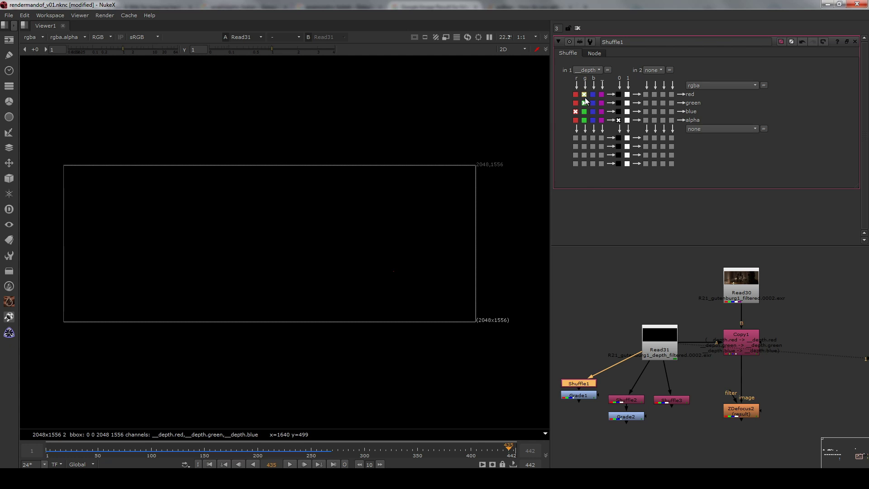
click(583, 112)
click(575, 103)
click(575, 111)
key(1)
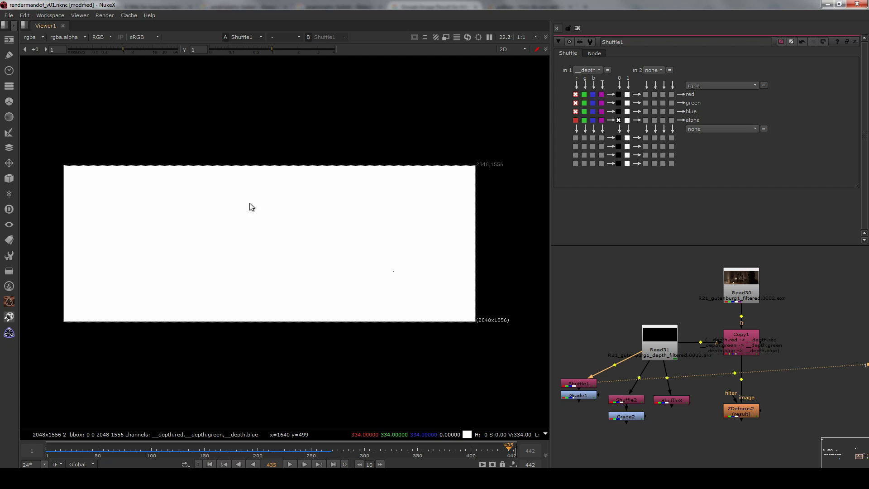
- Open Grade1's settings and compare its graded depth image with Shuffle1's ungraded output
click(579, 396)
key(1)
double_click(583, 396)
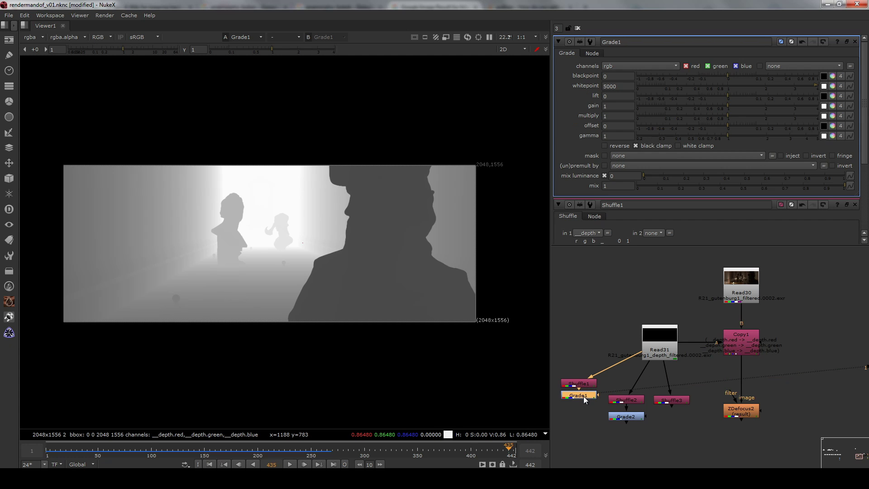
click(616, 80)
key(Tab)
click(585, 385)
key(1)
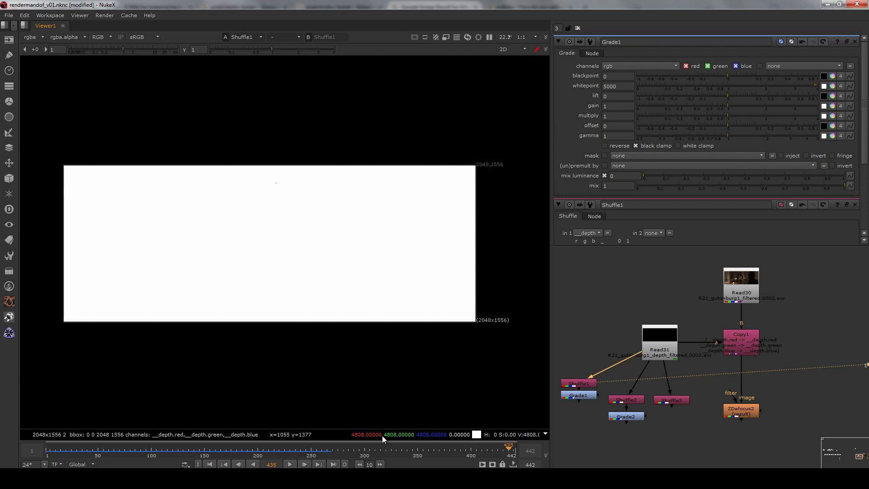
click(574, 394)
key(1)
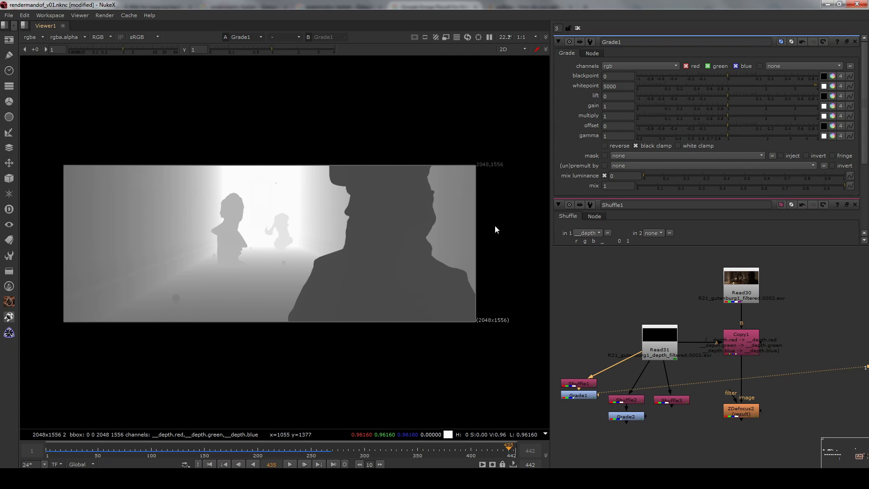
- Try a Grade1 blackpoint of 210 and compare against the ungraded Shuffle1 output
drag(729, 75, 824, 79)
double_click(616, 76)
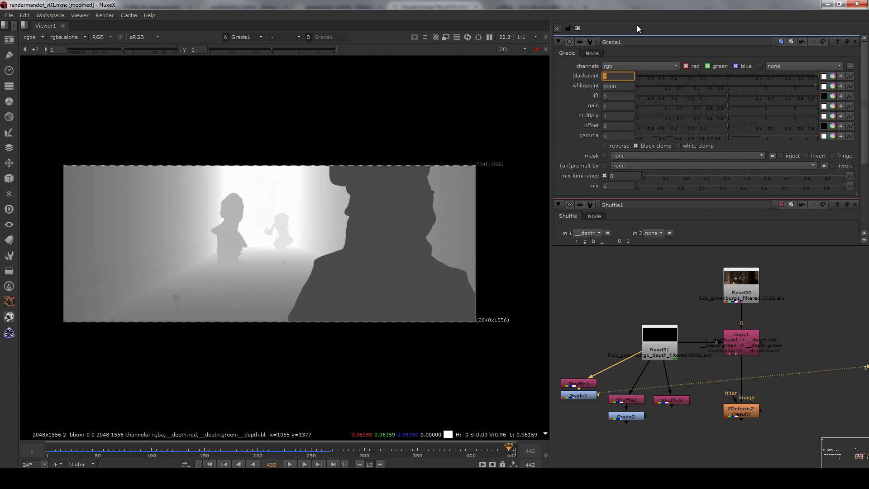
text(210)
key(Return)
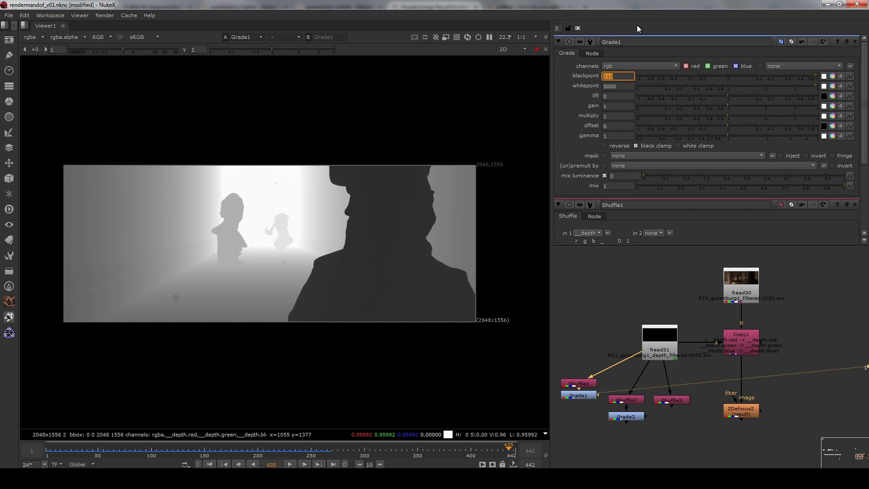
click(569, 380)
key(1)
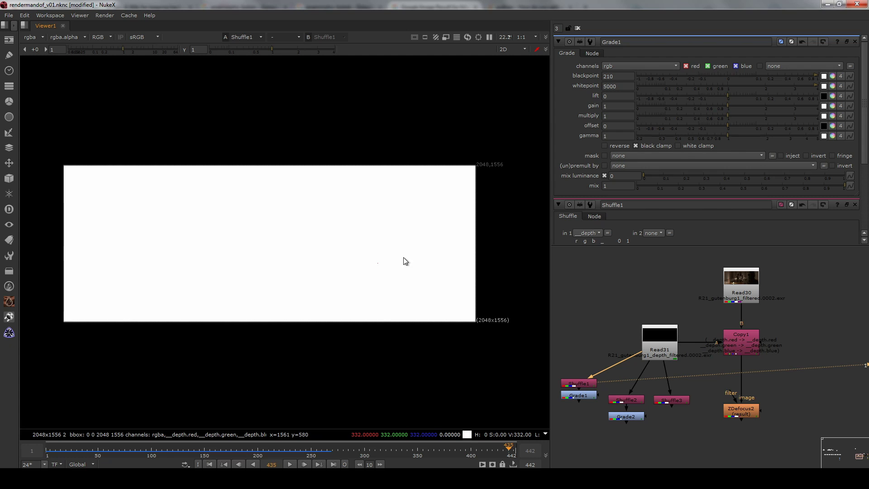
- Try a Grade1 blackpoint of 330, then reset the blackpoint to 0
drag(617, 76, 600, 75)
text(330)
key(Return)
click(575, 396)
key(1)
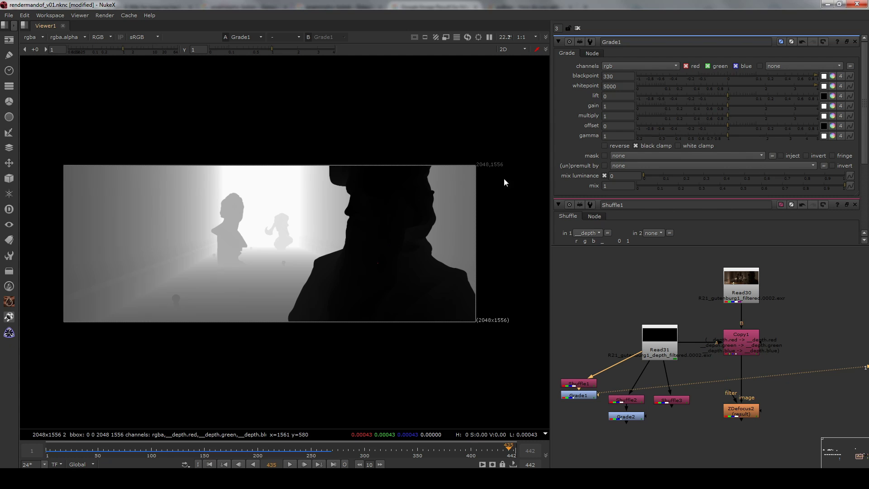
click(608, 76)
text(0)
key(Return)
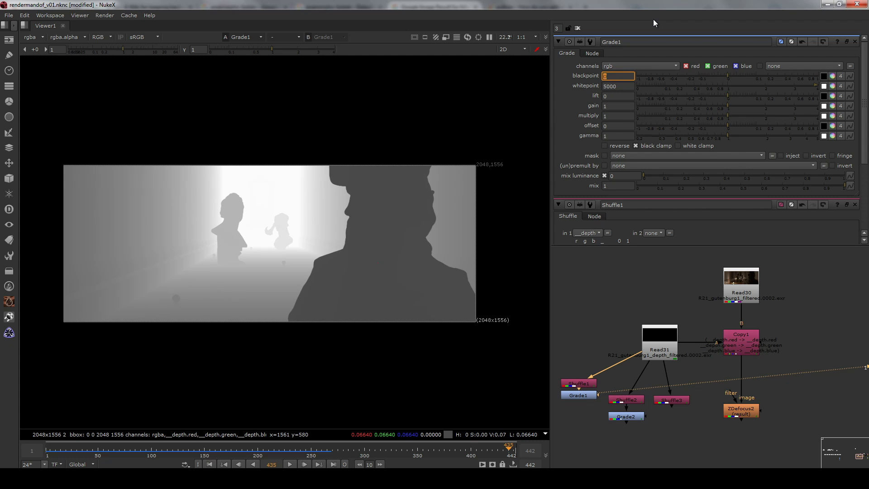
- View Grade2's output, then Shuffle3's shaded render
click(628, 417)
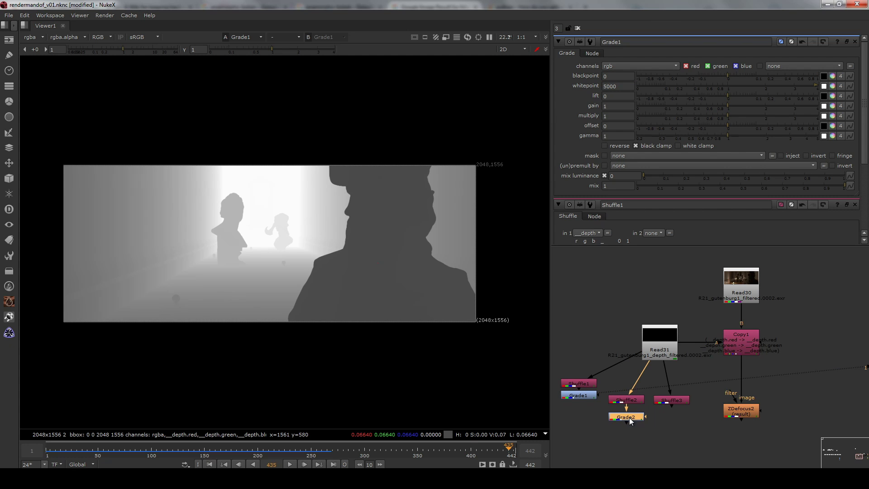
key(1)
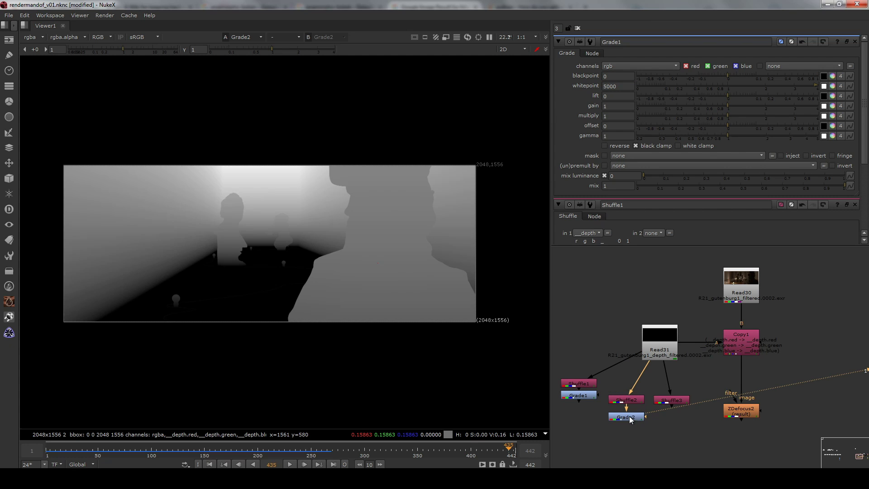
click(632, 447)
middle_drag(677, 416, 623, 411)
click(621, 395)
key(1)
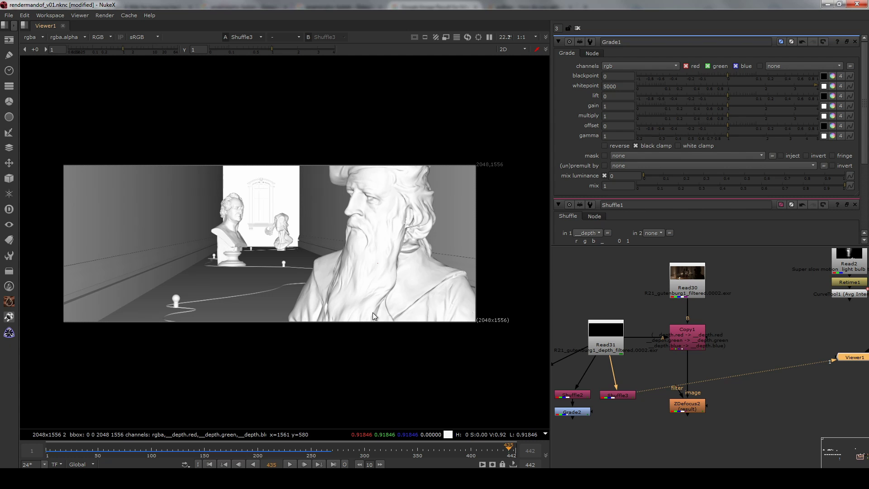
- View the Read30 beauty render, then the defocused ZDefocus2 result
middle_drag(649, 363, 631, 400)
click(633, 408)
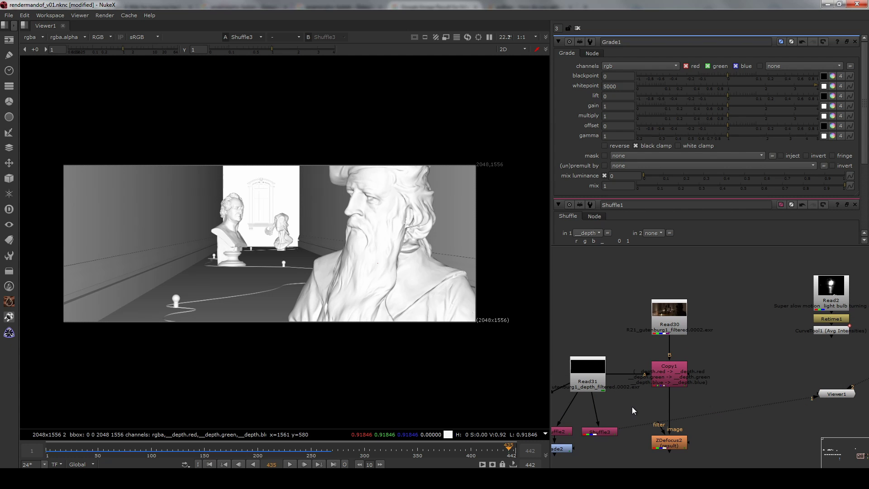
click(665, 312)
key(1)
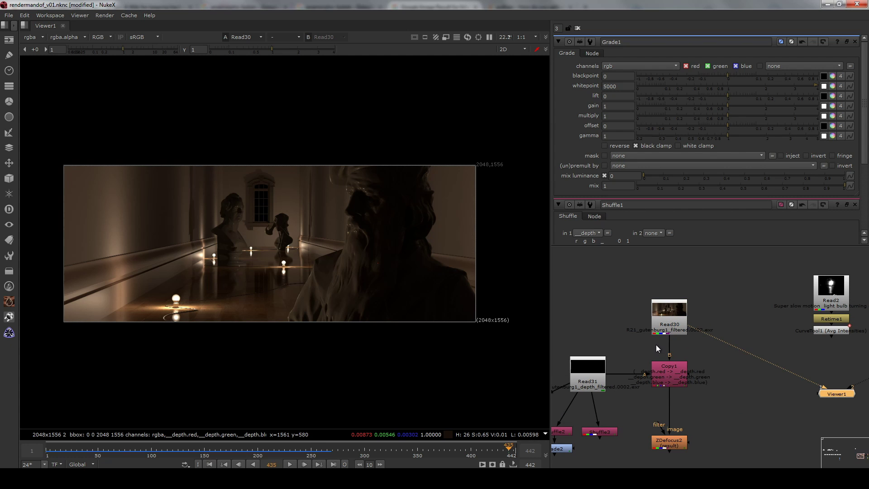
click(634, 340)
middle_drag(625, 359, 642, 315)
click(688, 400)
key(1)
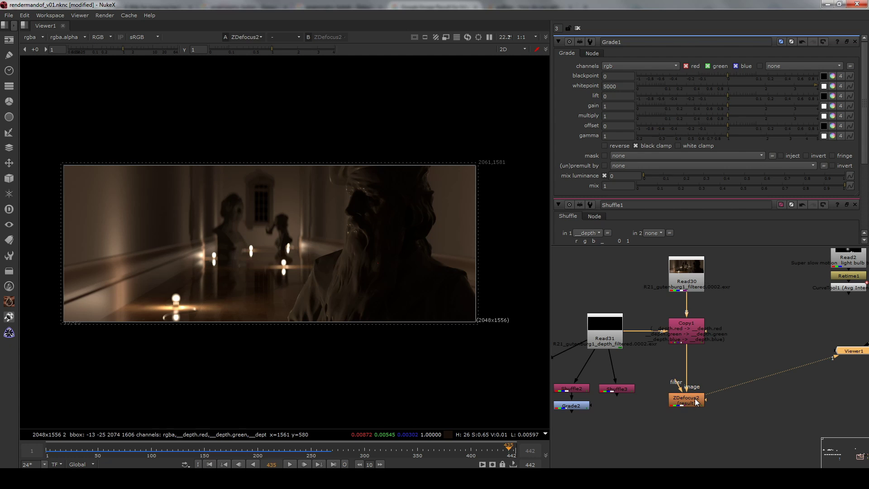
- Open Copy1's settings to check it copies the three __depth channels from Read31
click(633, 345)
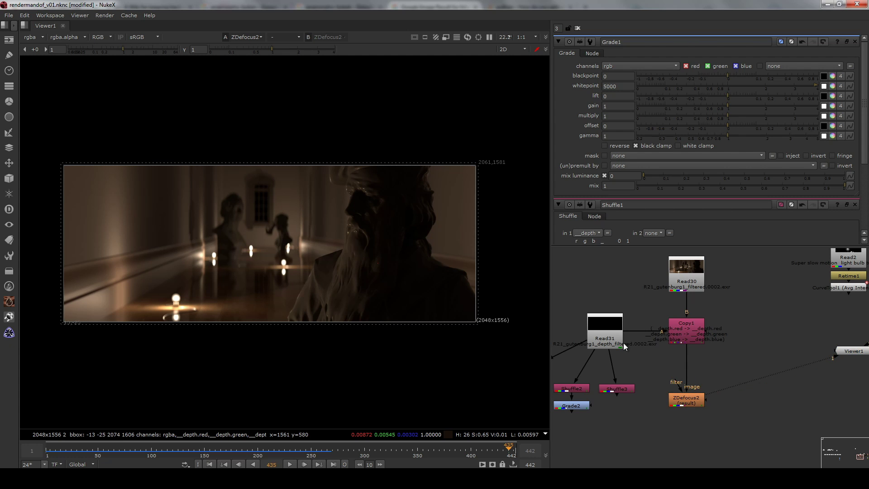
scroll(622, 343, up, 2)
click(607, 326)
click(715, 327)
middle_drag(709, 329, 639, 346)
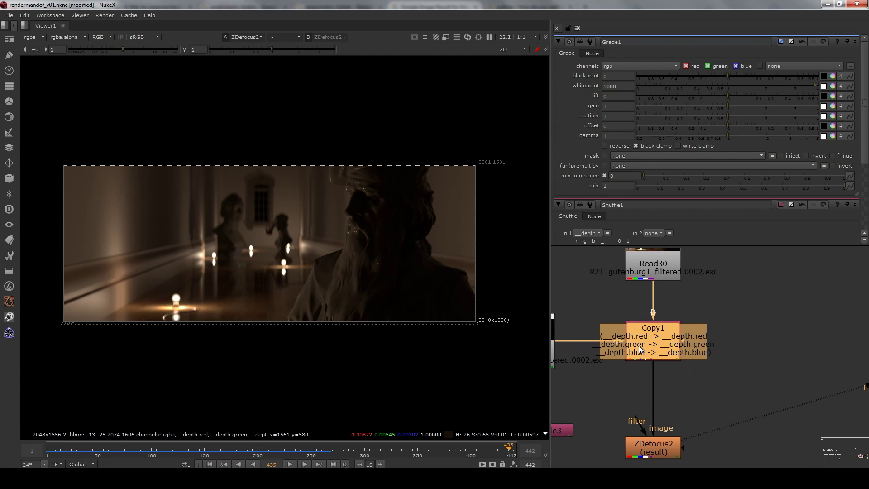
scroll(639, 346, up, 1)
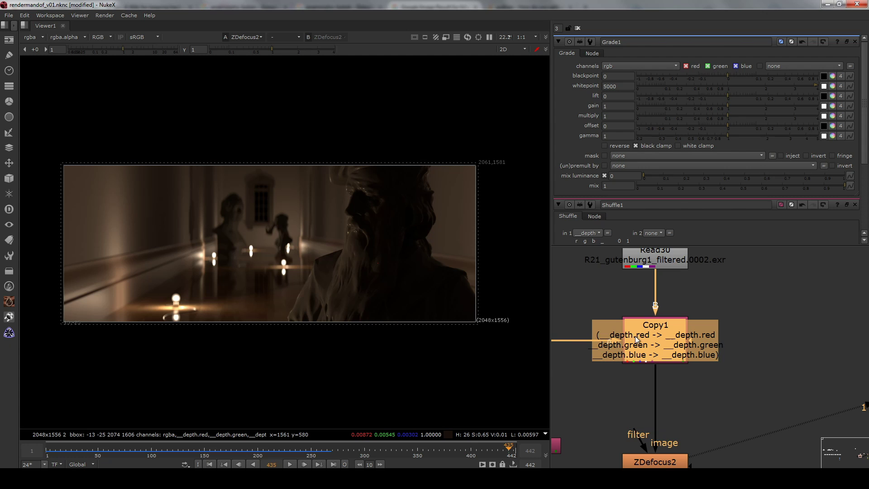
middle_drag(589, 336, 671, 345)
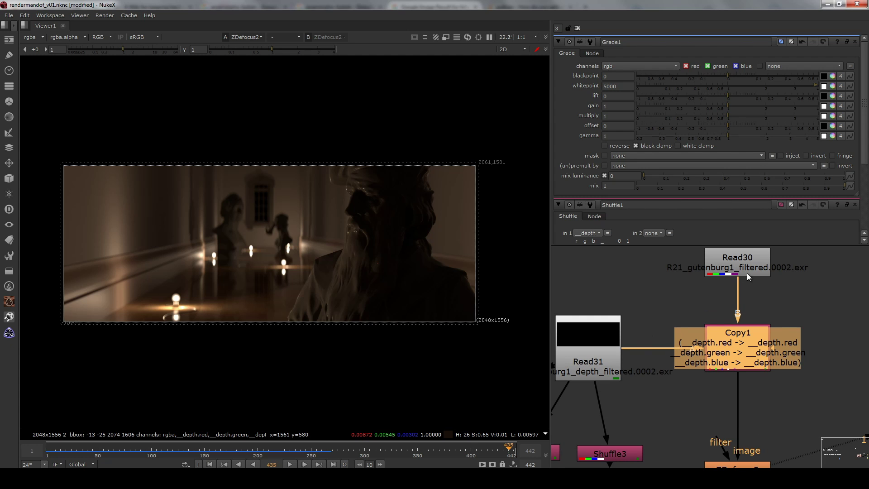
middle_drag(693, 307, 682, 341)
click(696, 352)
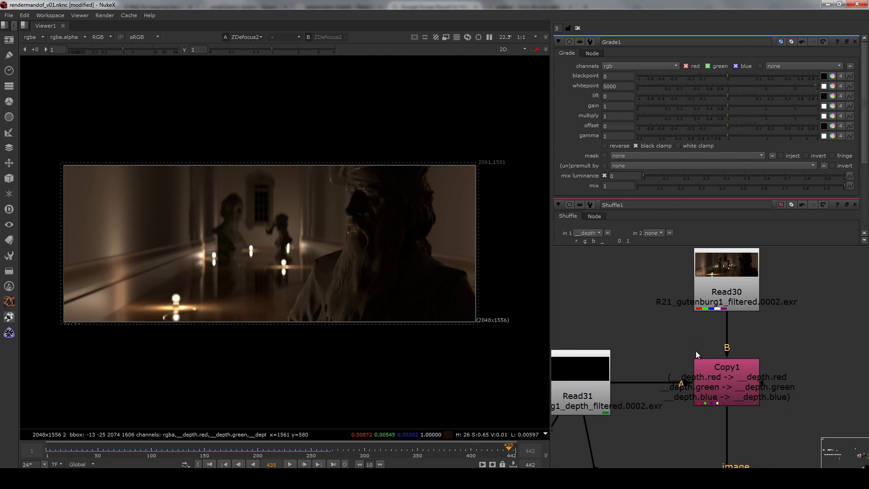
click(720, 382)
double_click(724, 387)
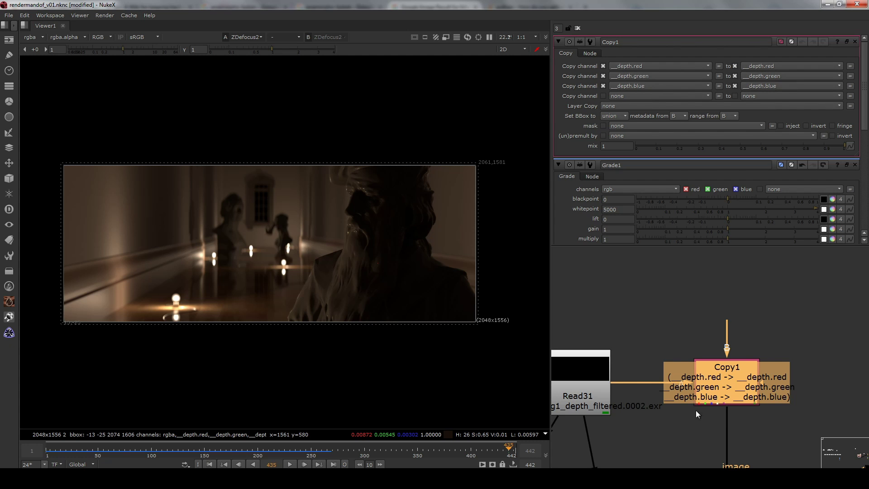
scroll(697, 384, down, 3)
- Set ZDefocus2's depth channel to __depth.red and its math mode to depth
click(705, 420)
double_click(706, 419)
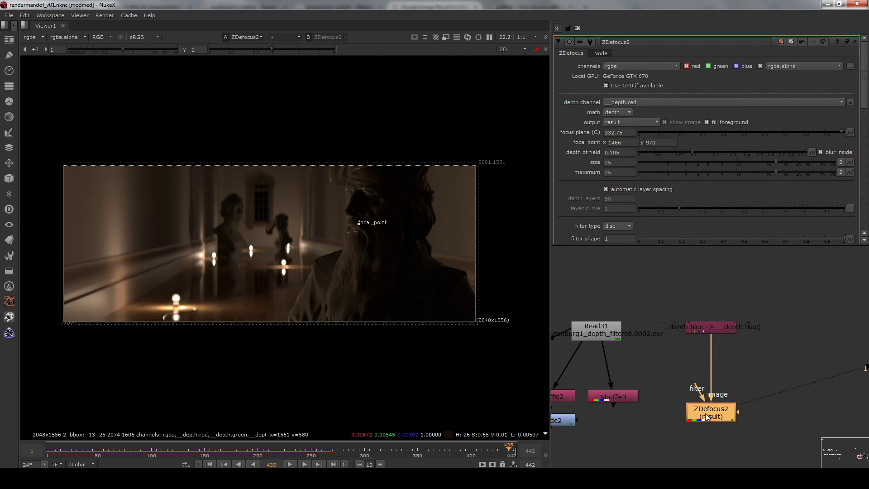
click(623, 101)
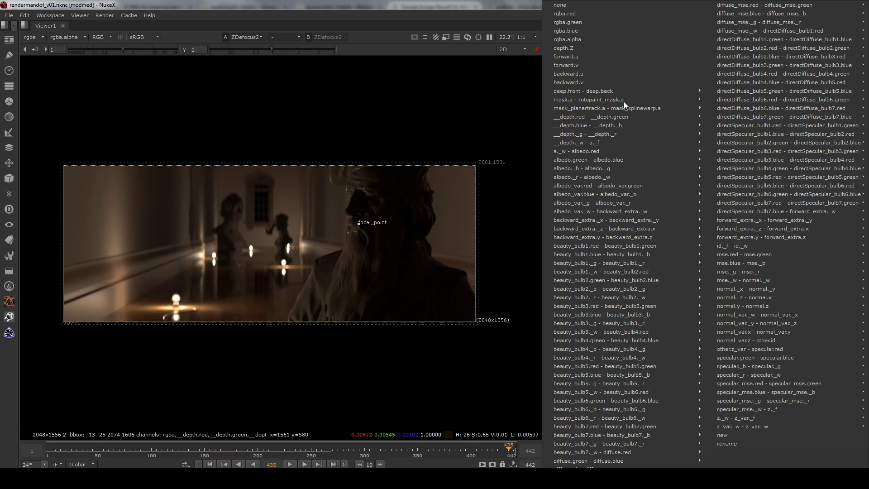
mouse_move(650, 96)
mouse_move(651, 115)
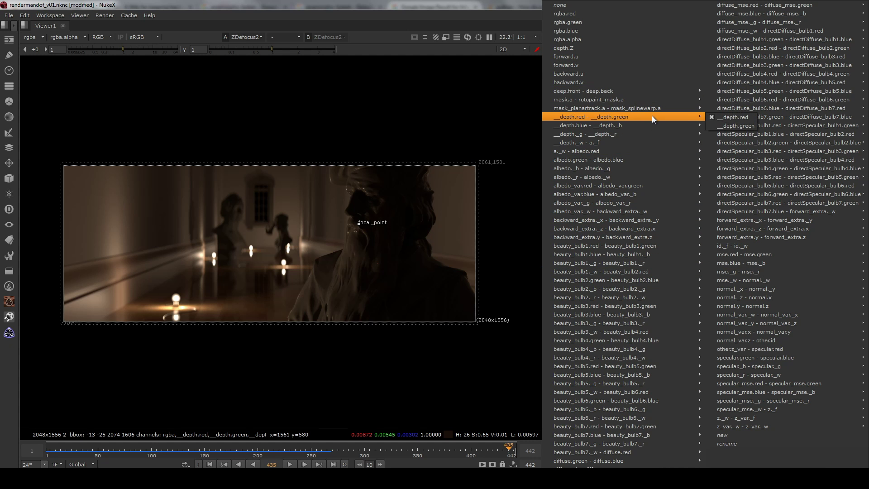
click(720, 118)
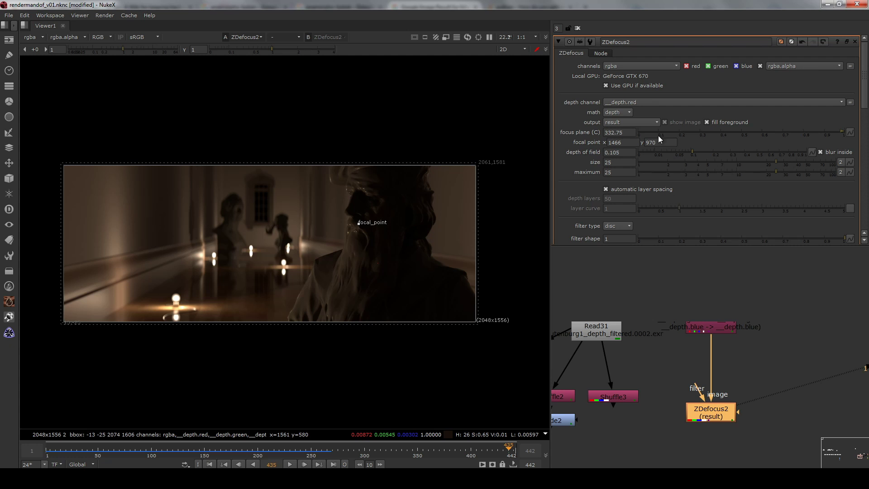
click(619, 112)
click(619, 113)
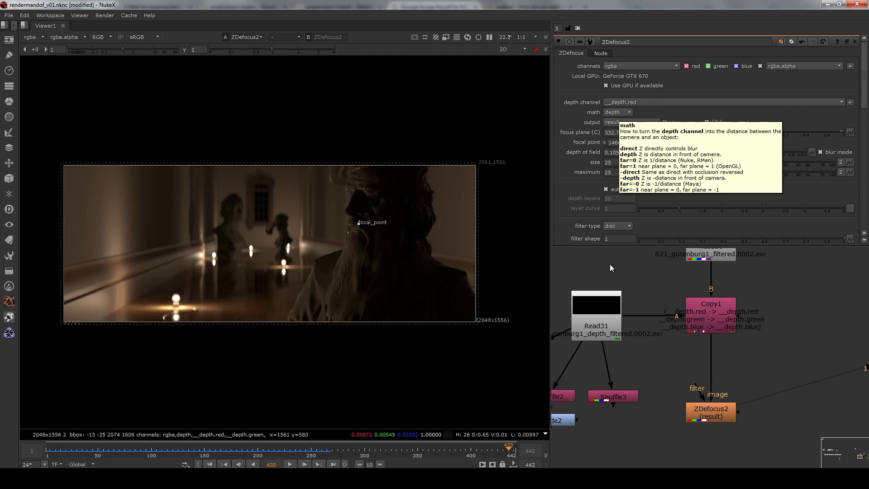
- Preview ZDefocus2's focal plane setup, focus on the floor (plane 1570.5), depth of field 0.064
click(629, 121)
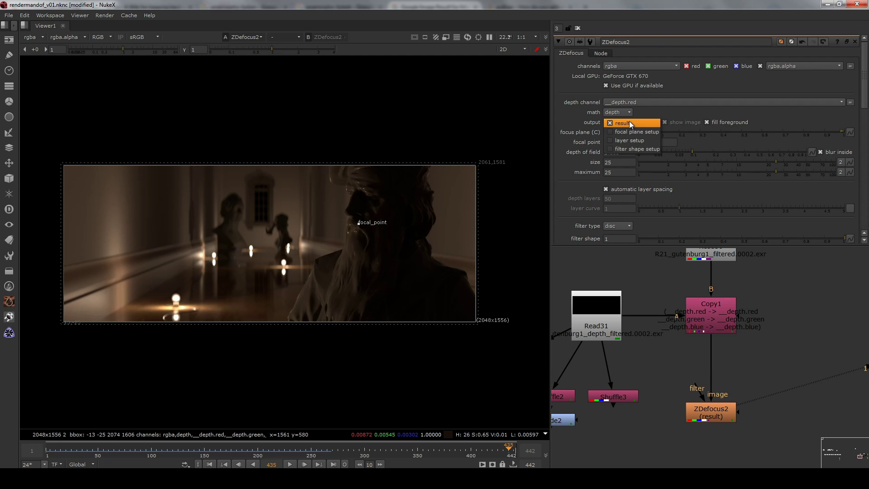
click(631, 130)
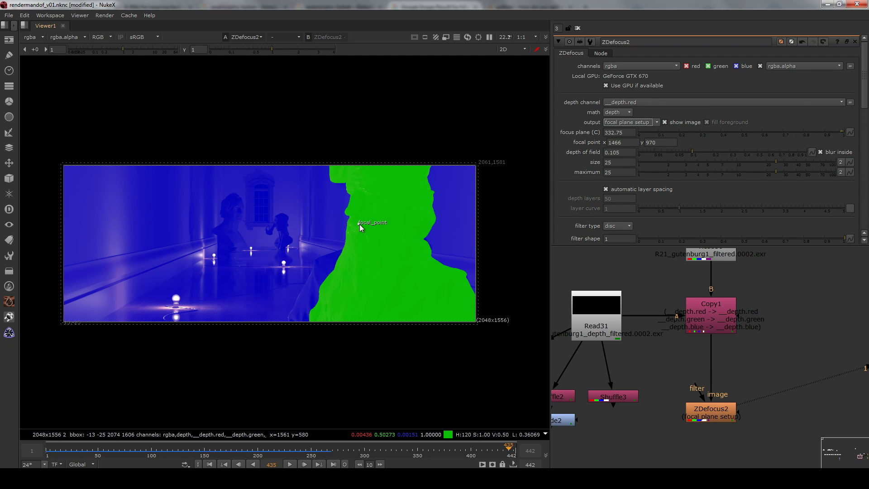
drag(359, 224, 260, 282)
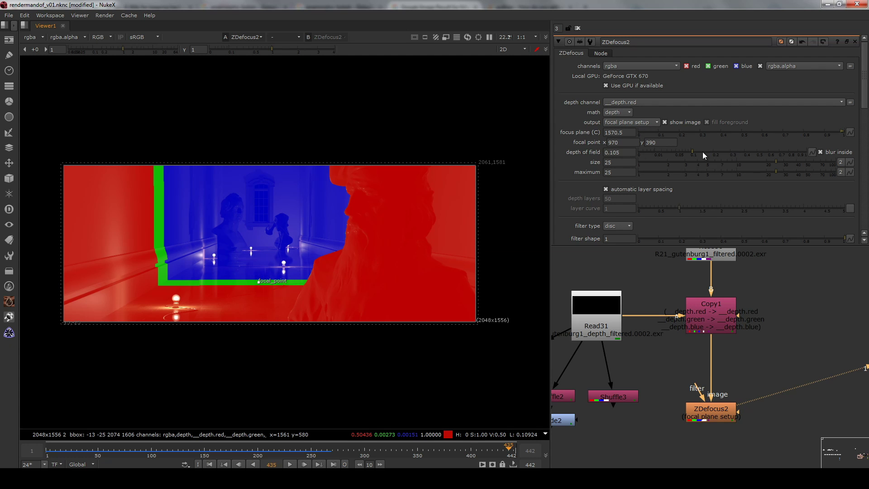
drag(702, 151, 680, 158)
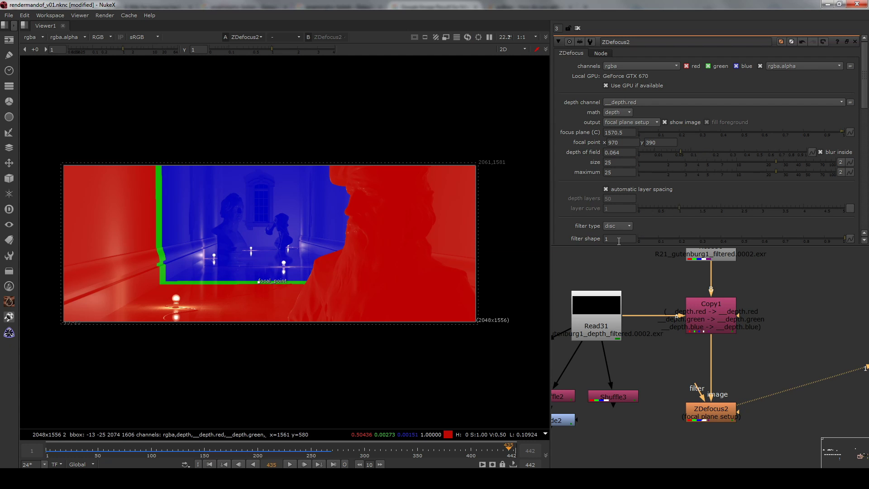
- Preview ZDefocus2's layer setup and elliptical filter shape, then return output to result
click(631, 122)
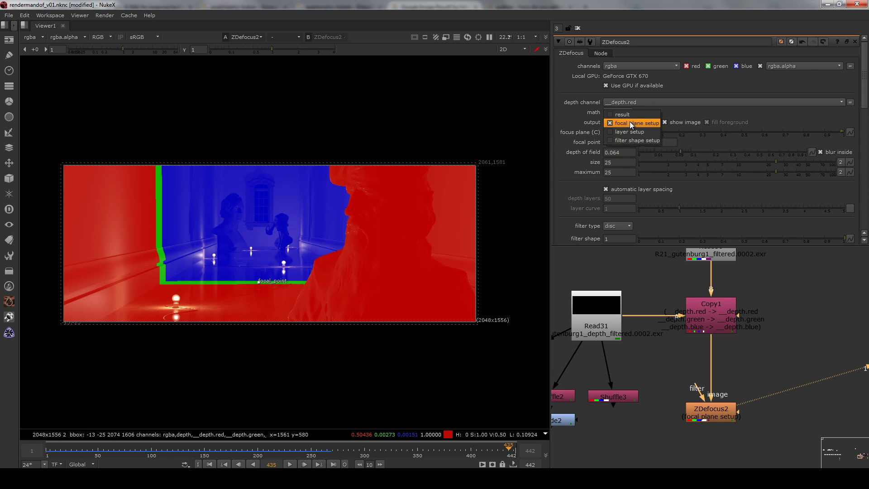
click(627, 130)
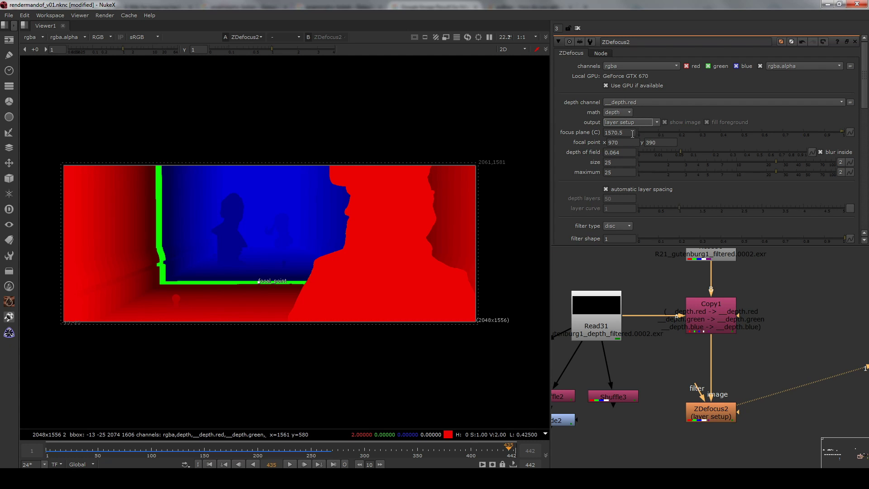
click(633, 119)
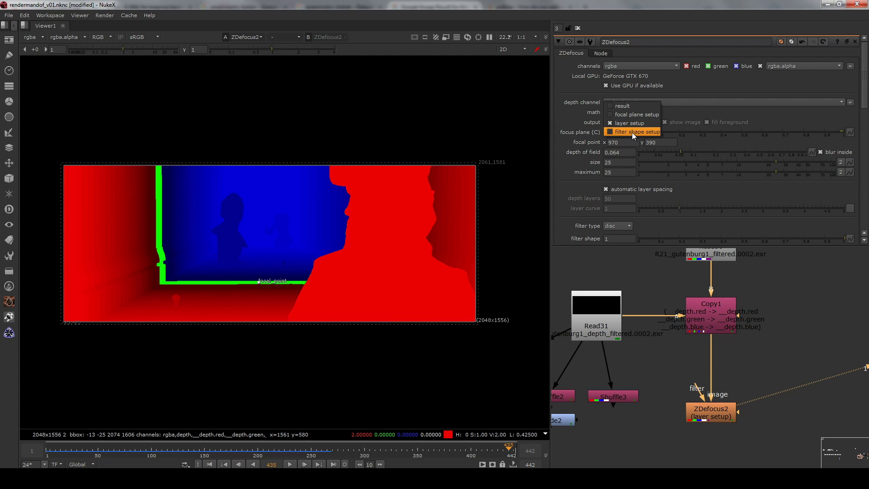
click(631, 132)
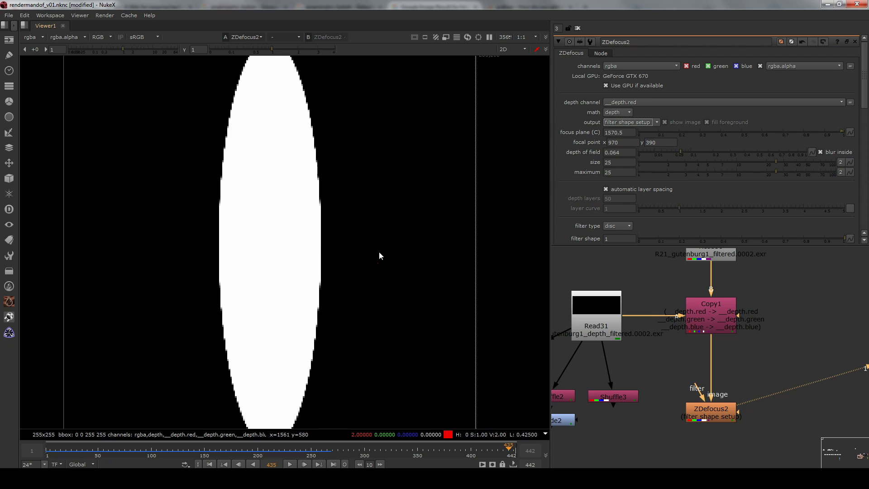
scroll(379, 253, down, 2)
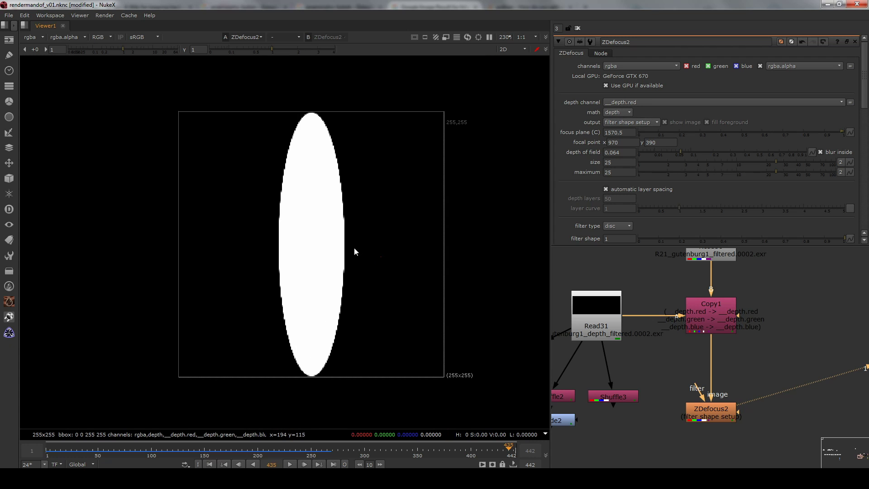
click(630, 125)
click(629, 93)
- Display the unblurred Read30 corridor render in the viewer
middle_drag(691, 277, 678, 317)
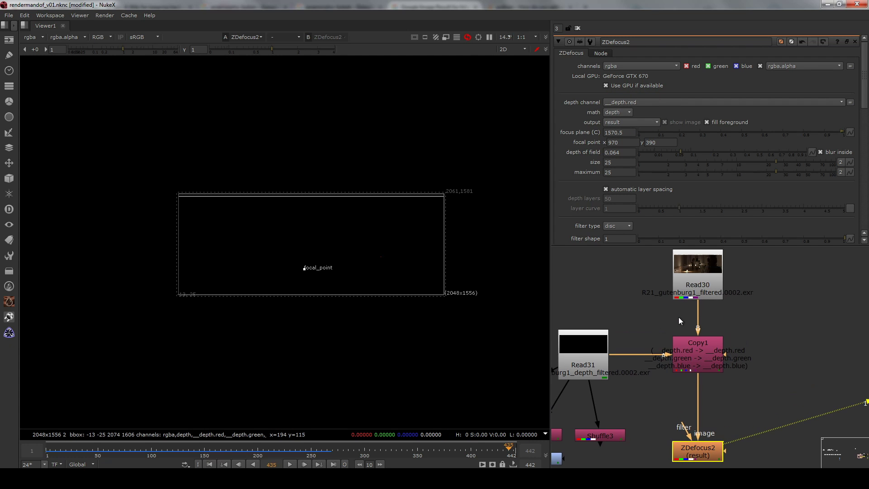
click(697, 271)
key(1)
- Toggle Ignore Pixel Aspect on and back off, then recentre the corridor image
right_click(322, 219)
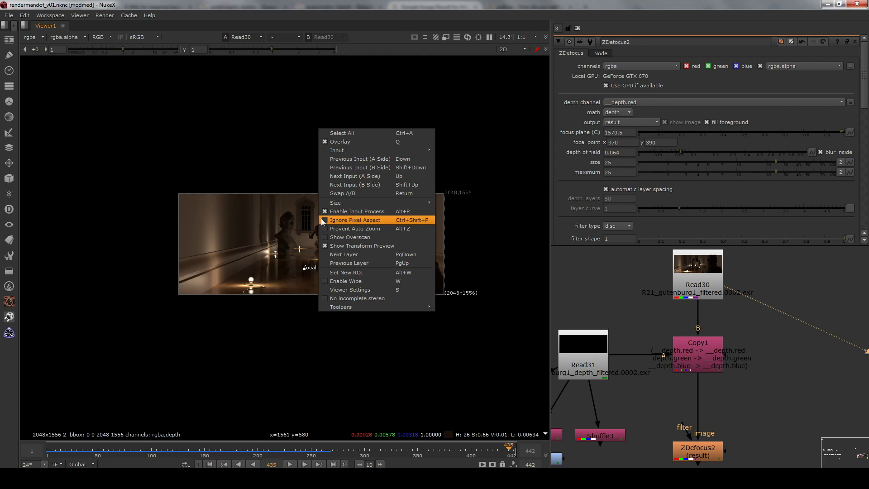
click(361, 220)
scroll(351, 237, up, 3)
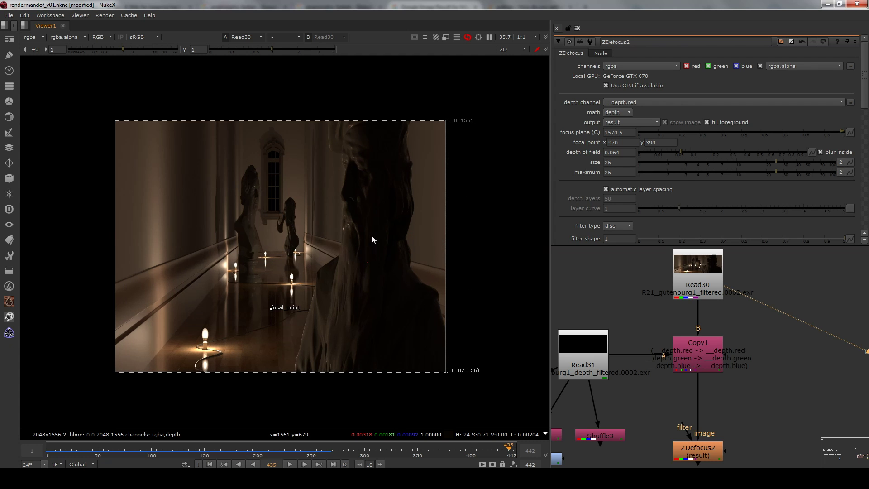
middle_drag(366, 284, 329, 278)
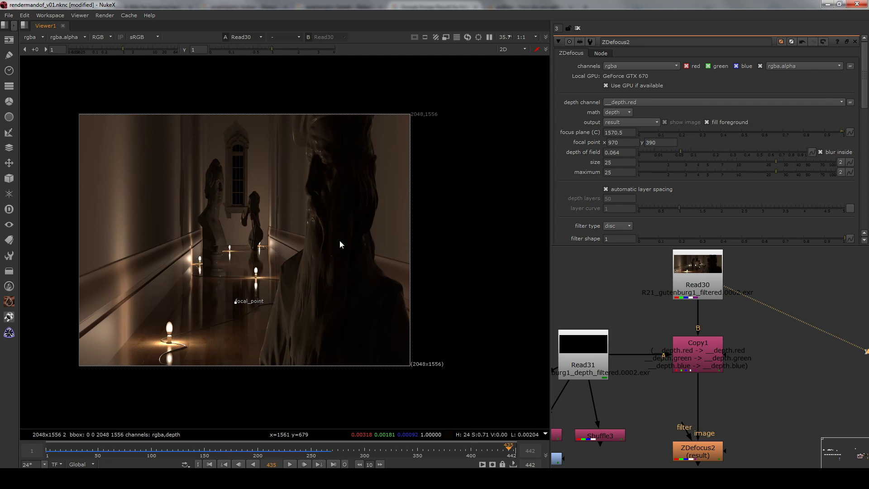
right_click(314, 217)
click(363, 220)
scroll(363, 240, down, 4)
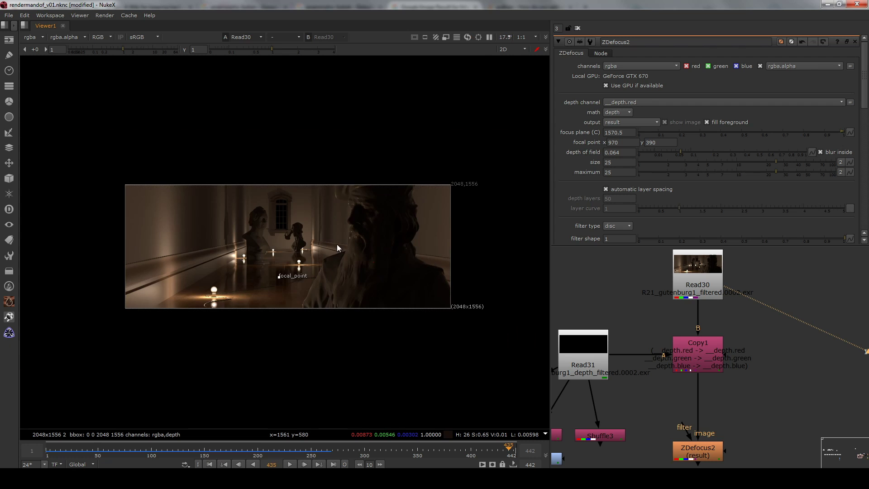
scroll(332, 261, up, 1)
mouse_move(339, 249)
middle_down()
mouse_move(332, 261)
mouse_move(347, 254)
middle_up()
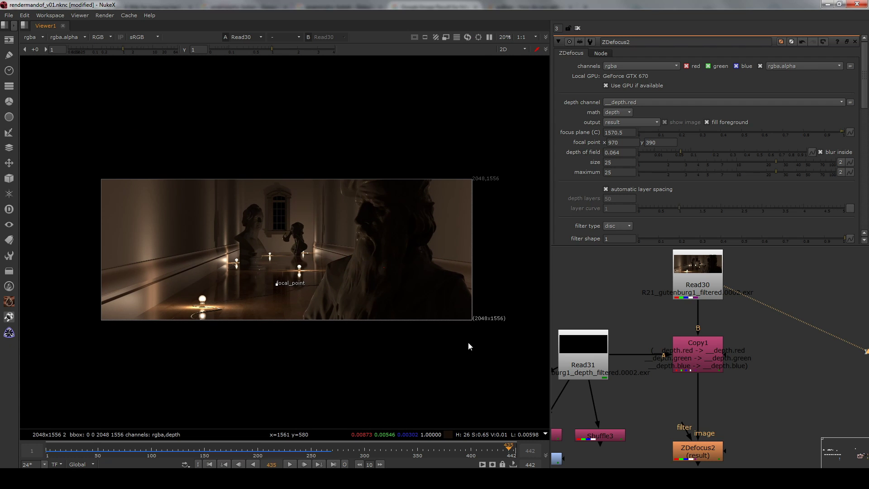
scroll(441, 357, down, 1)
middle_drag(440, 358, 436, 353)
middle_drag(691, 408, 659, 365)
- View ZDefocus2 and move its focal point from the foreground face onto the distant busts
scroll(658, 365, down, 1)
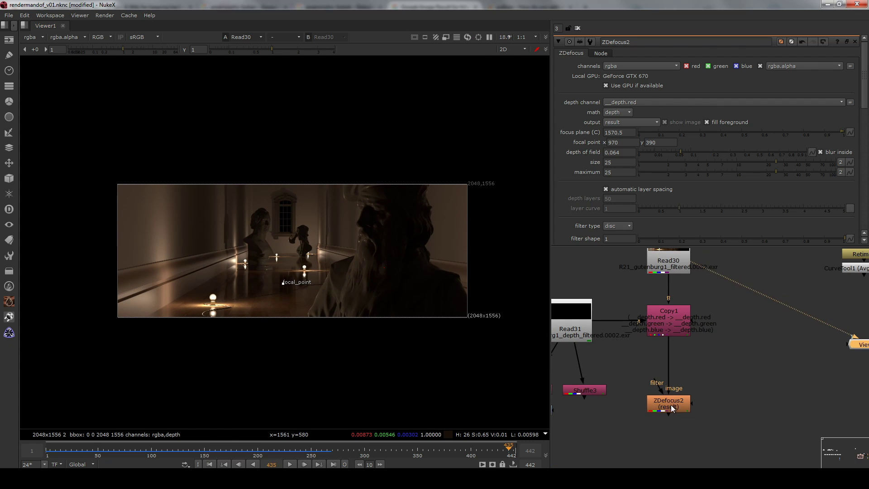
click(674, 406)
key(1)
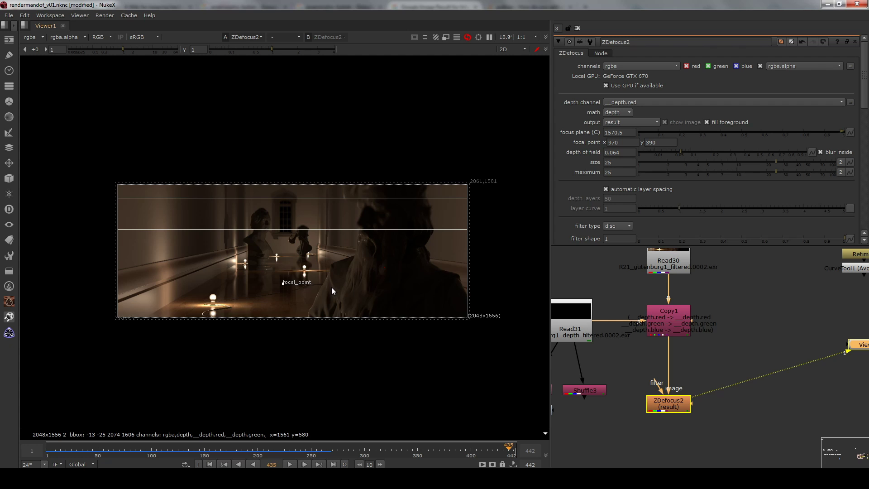
scroll(331, 287, up, 3)
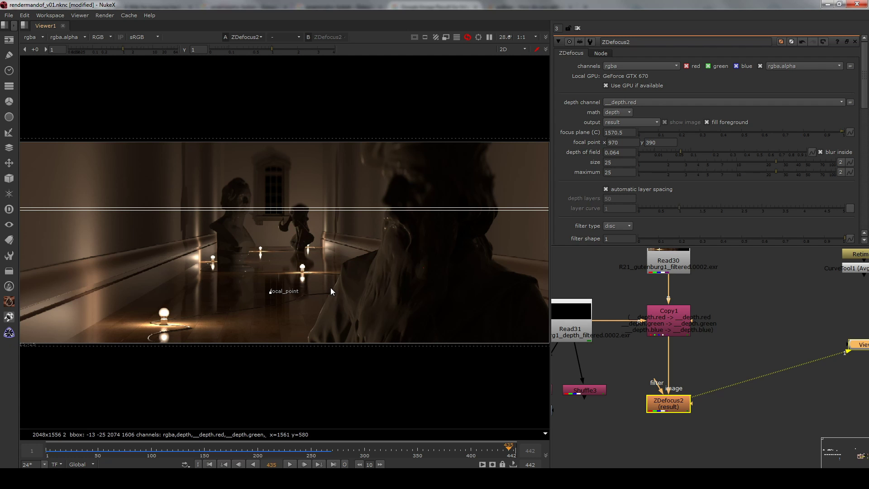
drag(272, 294, 392, 211)
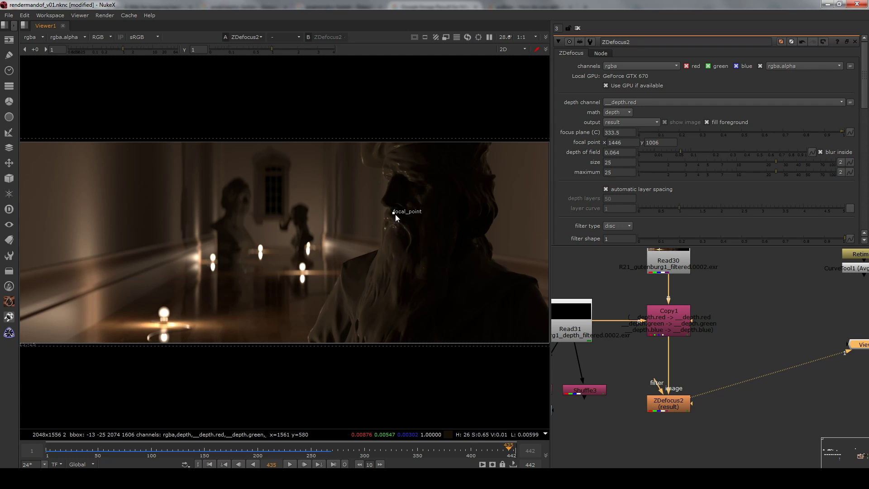
drag(394, 215, 299, 224)
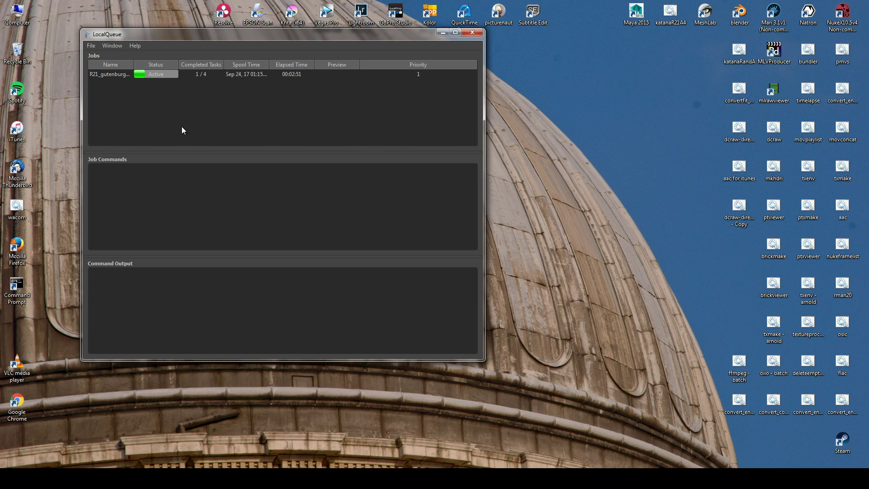
- Inspect the corridor job's active prman command and its latest progress output in LocalQueue
click(117, 75)
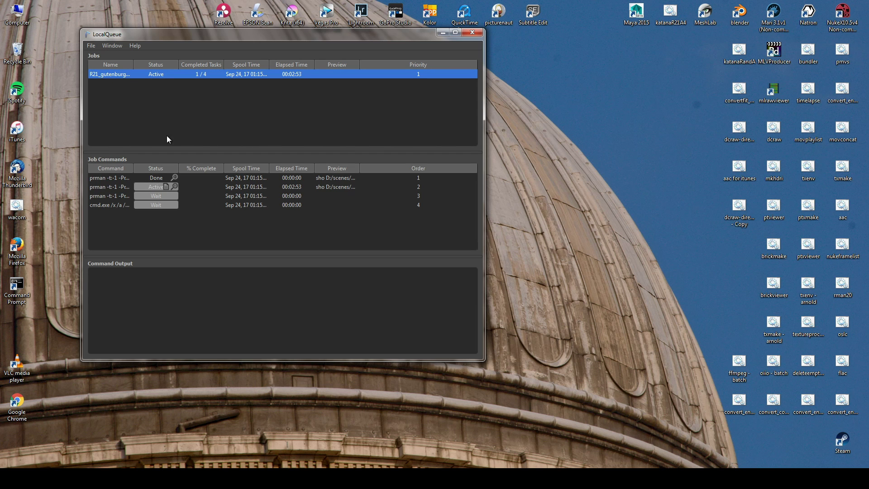
click(115, 185)
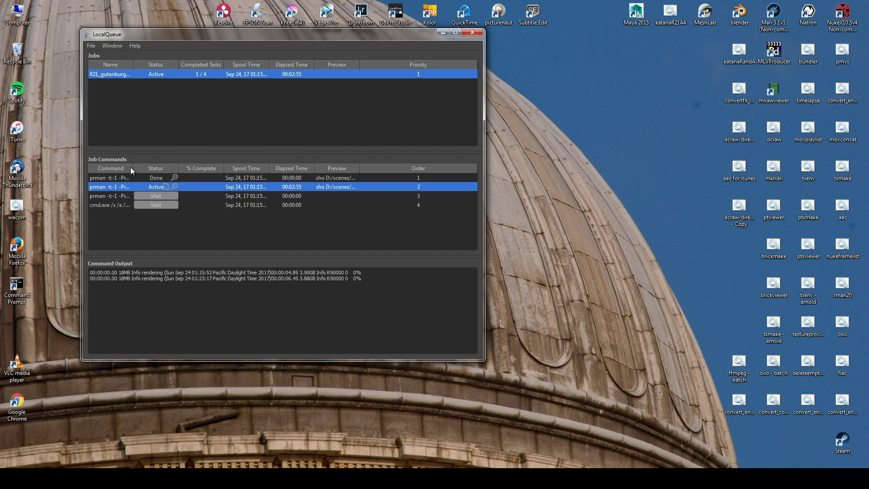
drag(133, 168, 344, 170)
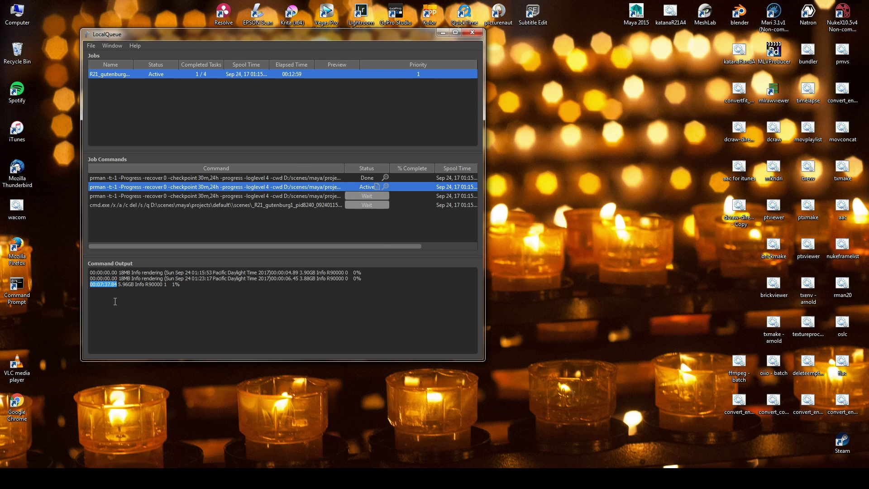
drag(119, 286, 180, 284)
click(195, 291)
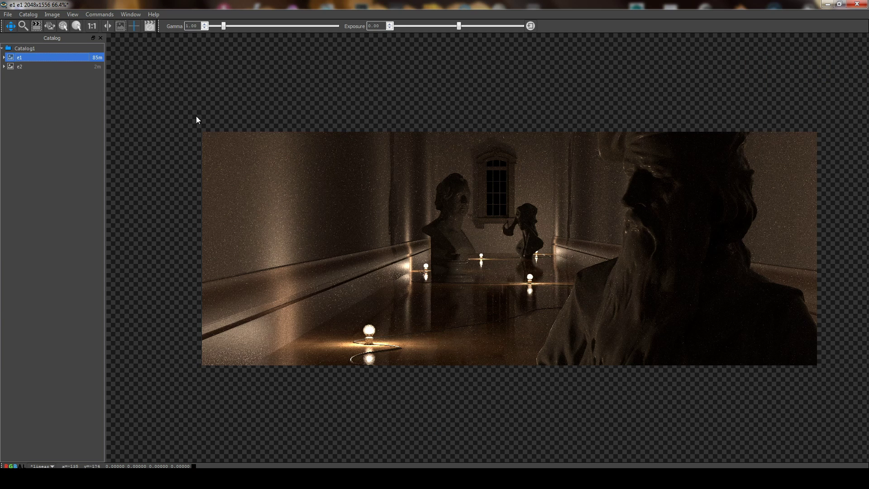
scroll(390, 232, up, 5)
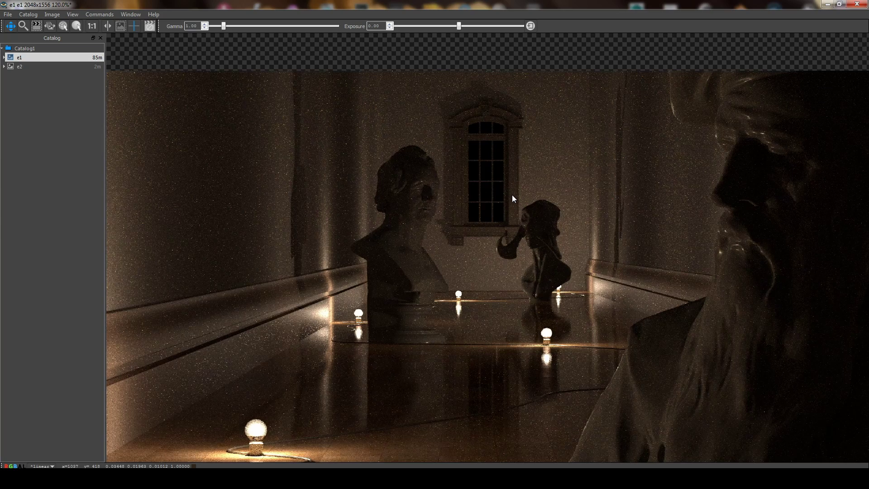